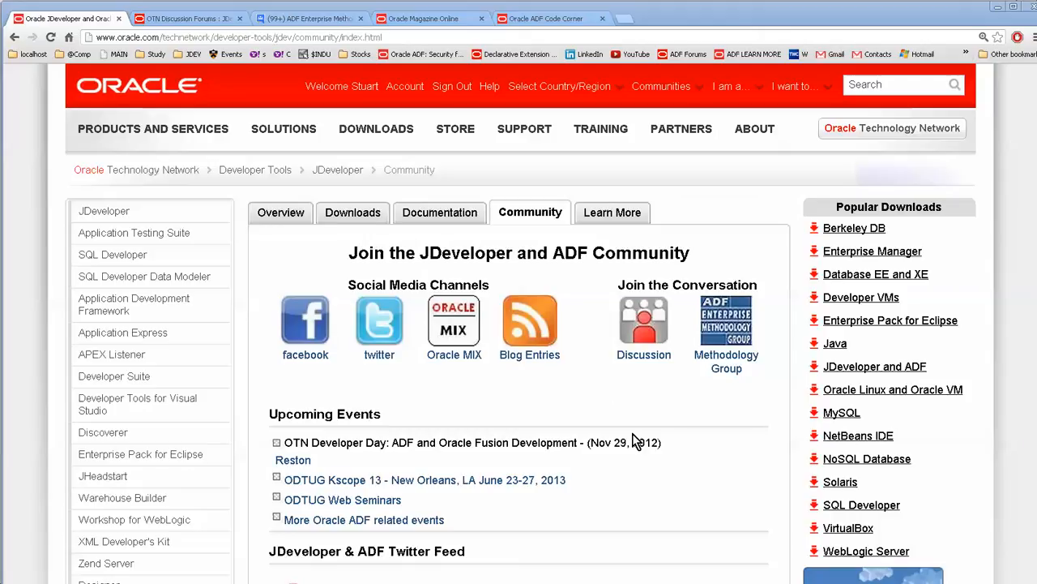
# Bring up the JDeveloper Overview page on Oracle Technology Network
pyautogui.click(301, 217)
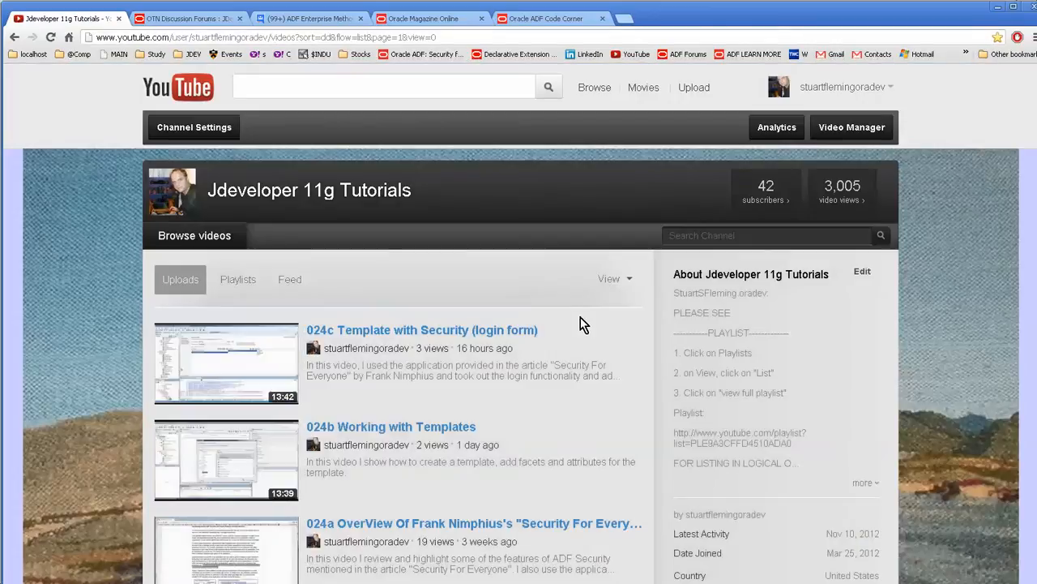
pyautogui.scroll(-2, 580, 317)
pyautogui.scroll(-1, 580, 317)
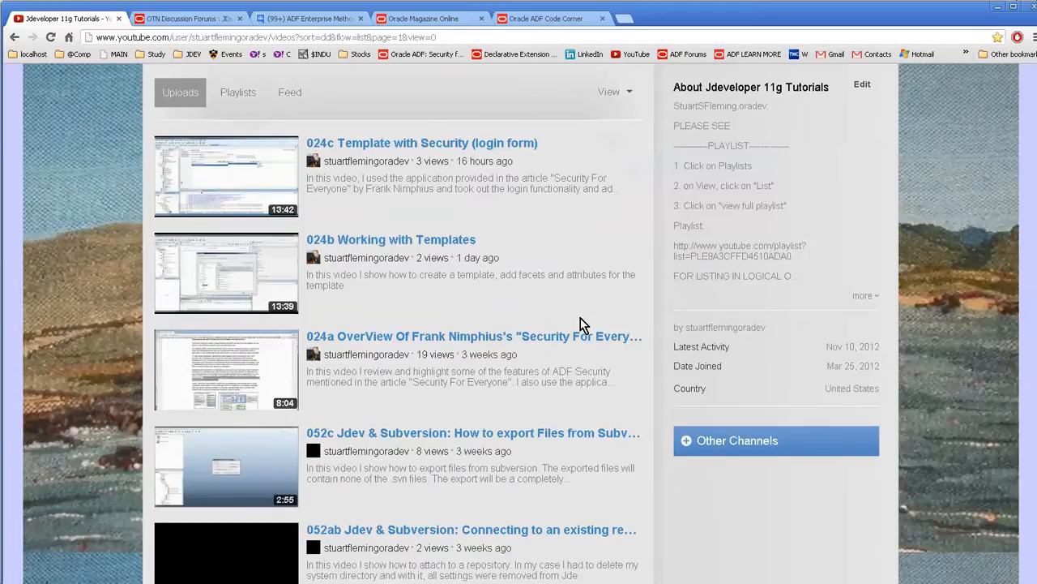
pyautogui.scroll(3, 583, 324)
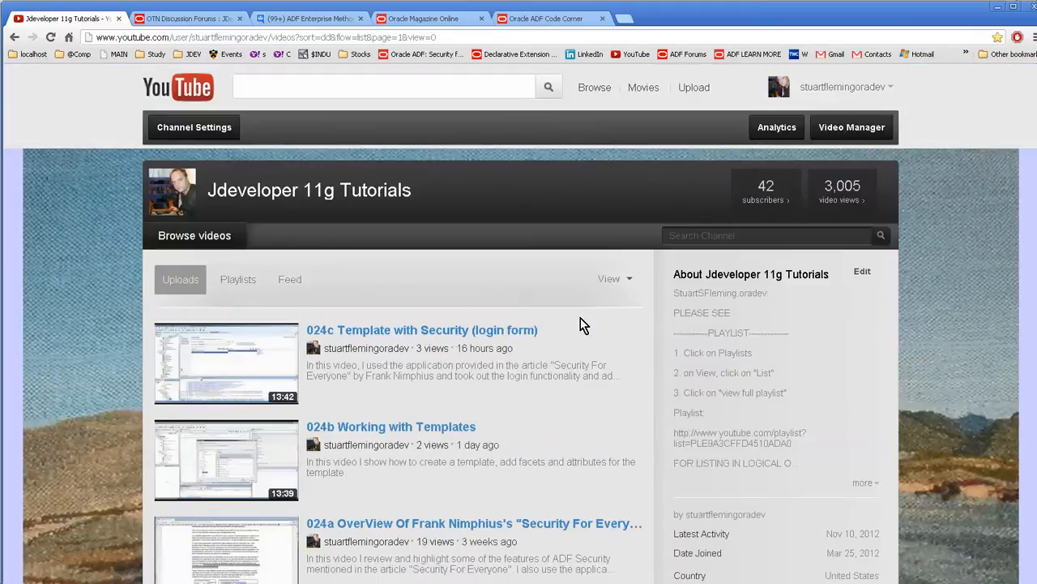
pyautogui.scroll(-2, 581, 317)
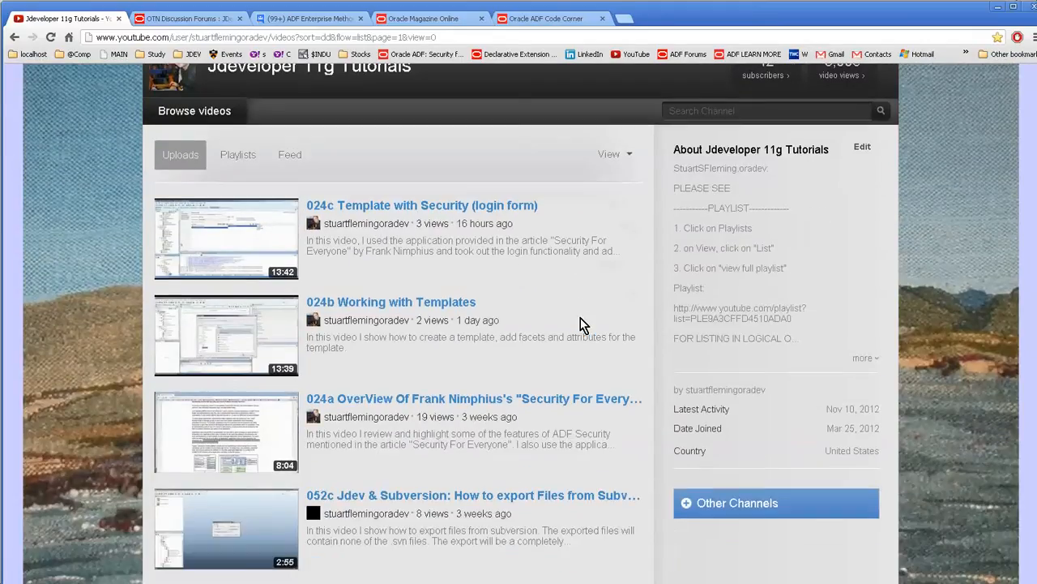
pyautogui.scroll(-2, 580, 318)
pyautogui.scroll(-2, 580, 318)
pyautogui.scroll(3, 580, 317)
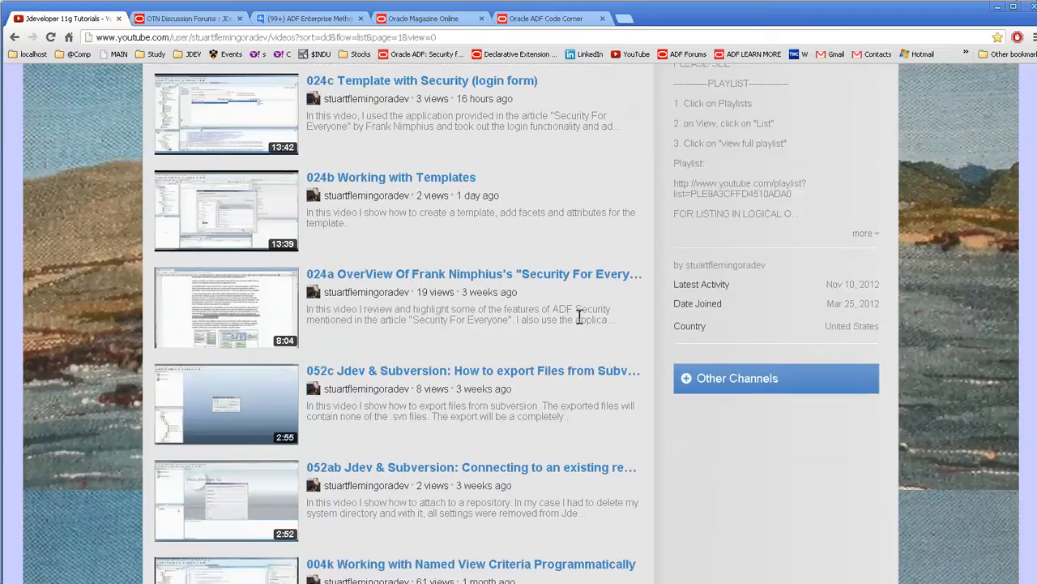
pyautogui.scroll(3, 581, 317)
# Browse the channel's playlists and view the full 64-video jdeveloper Tutorials playlist
pyautogui.click(238, 278)
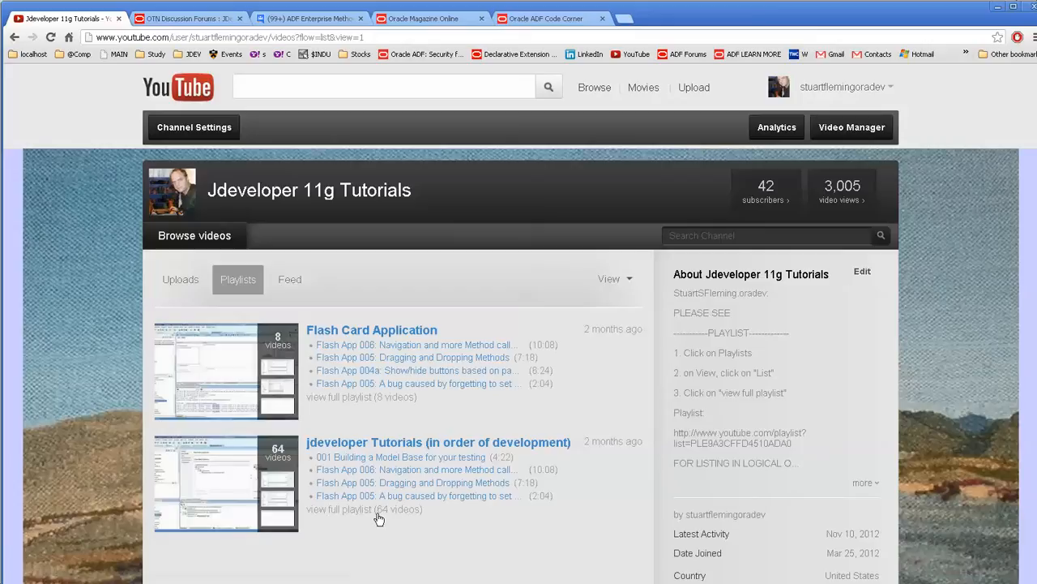
pyautogui.click(614, 279)
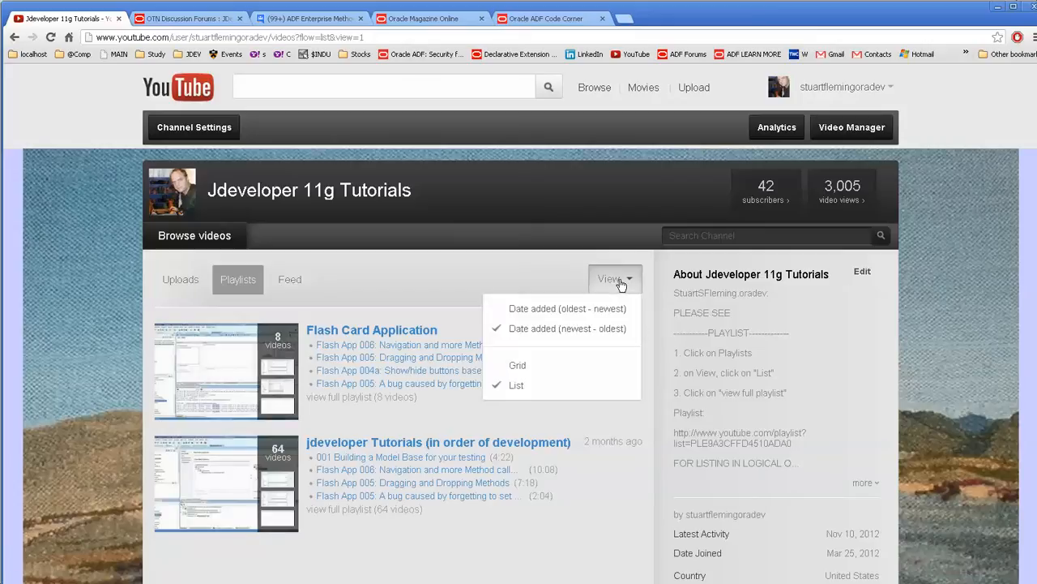
pyautogui.click(393, 508)
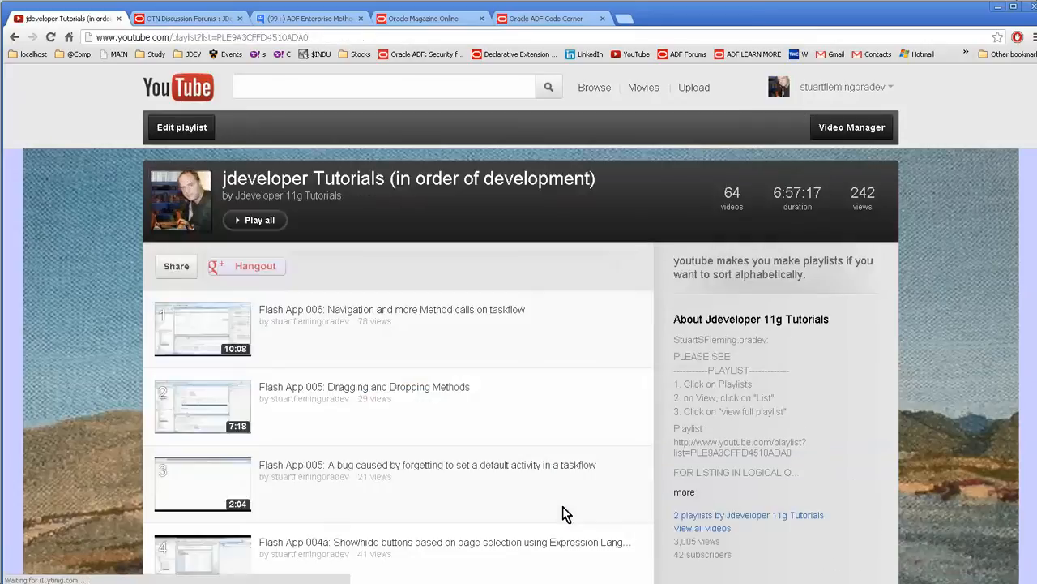
pyautogui.scroll(-5, 573, 498)
pyautogui.scroll(-8, 573, 498)
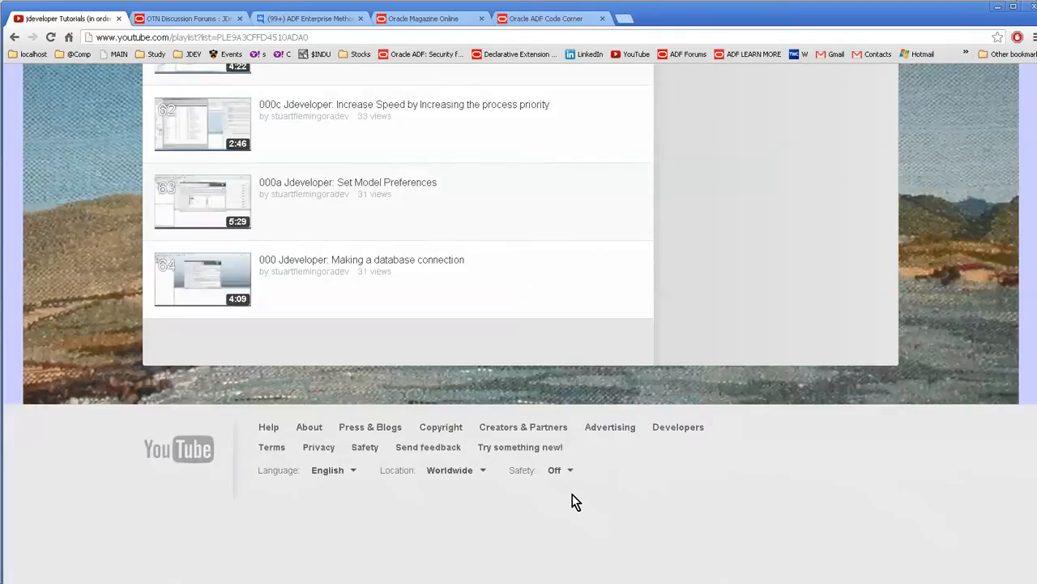
pyautogui.scroll(2, 573, 498)
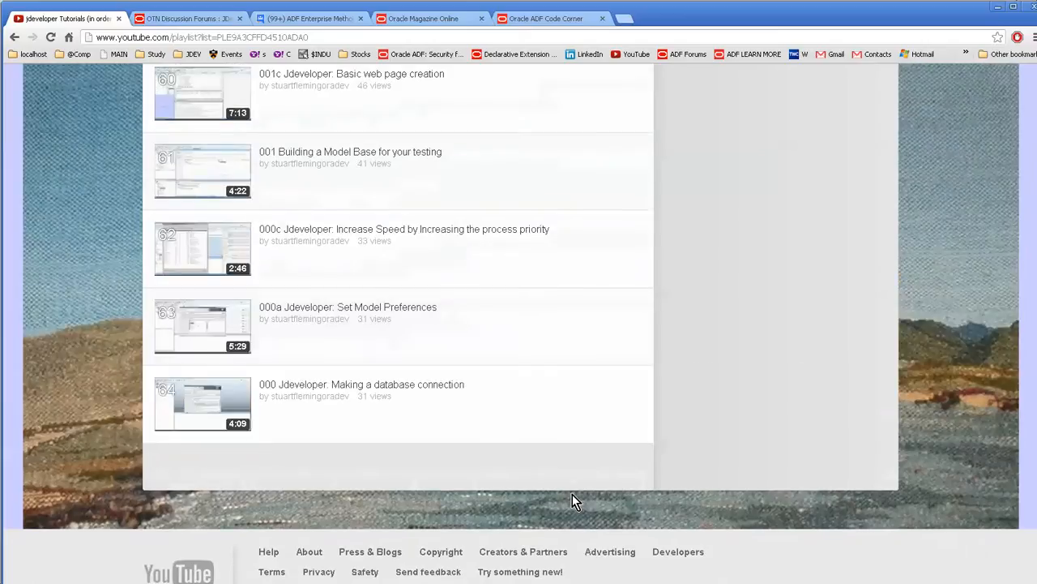
pyautogui.scroll(1, 572, 494)
# Glance at the forum tab, return to the playlist, and go back to the channel's playlists
pyautogui.click(186, 18)
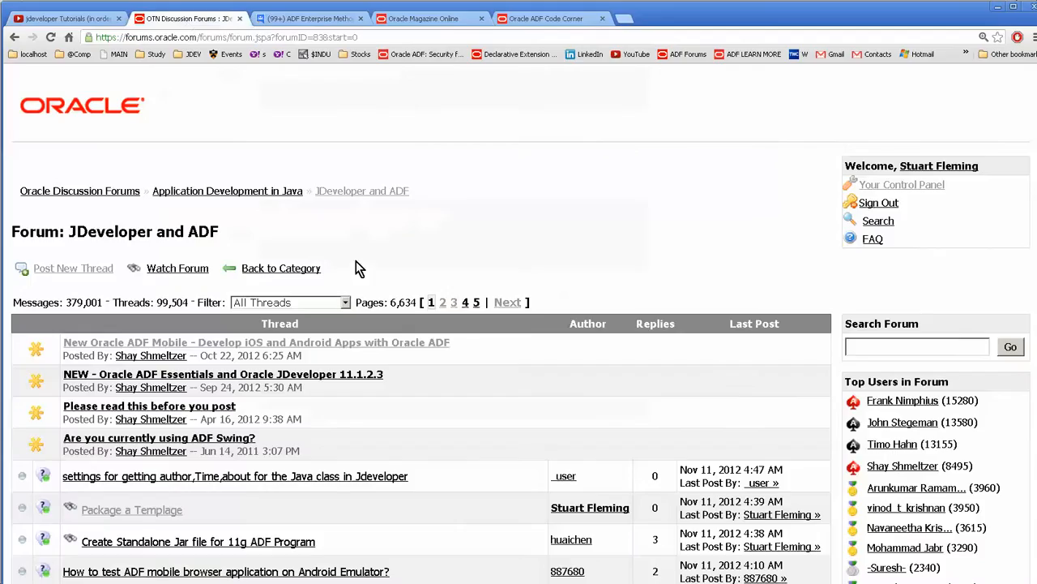
pyautogui.click(68, 18)
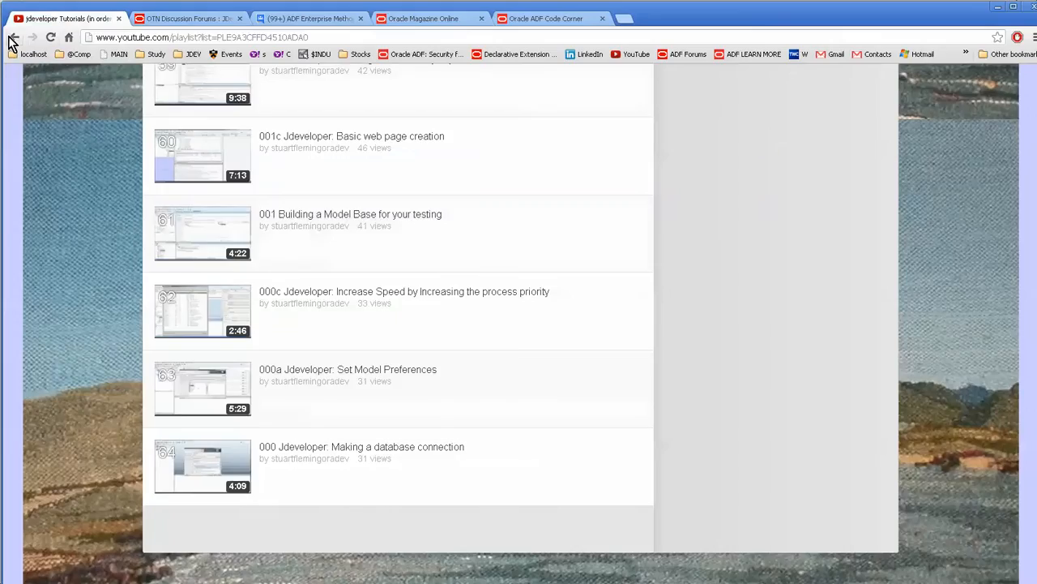
pyautogui.click(13, 37)
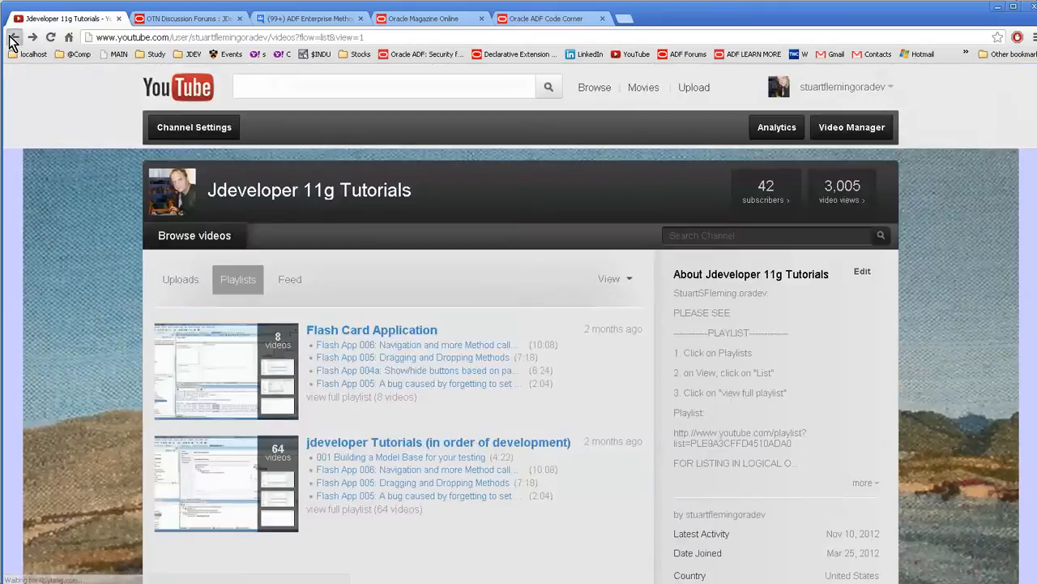
# Preview the JDeveloper and ADF 11g Release 2 documentation library, then return to the Documentation page
pyautogui.click(13, 37)
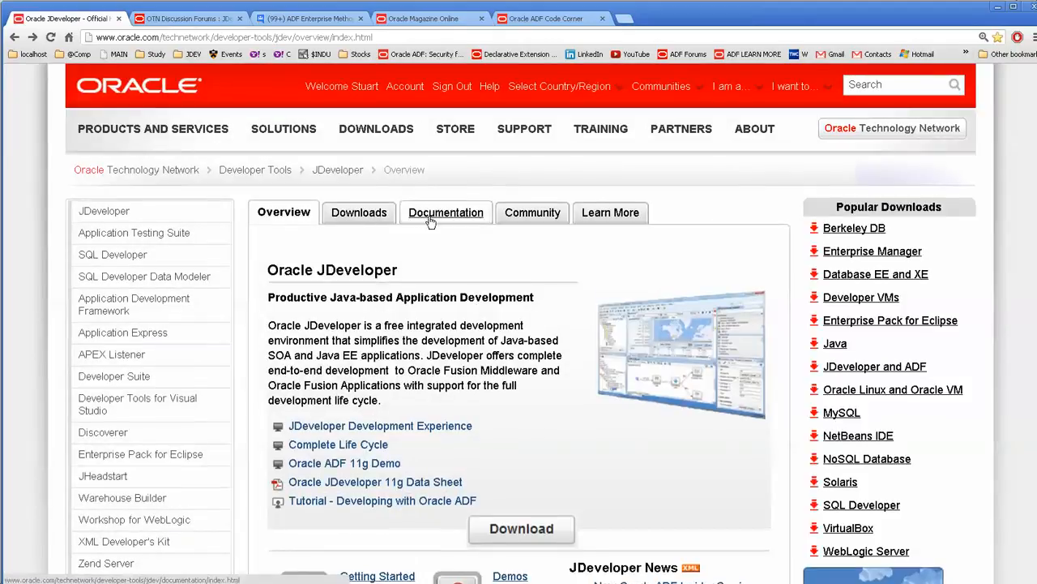
pyautogui.click(507, 275)
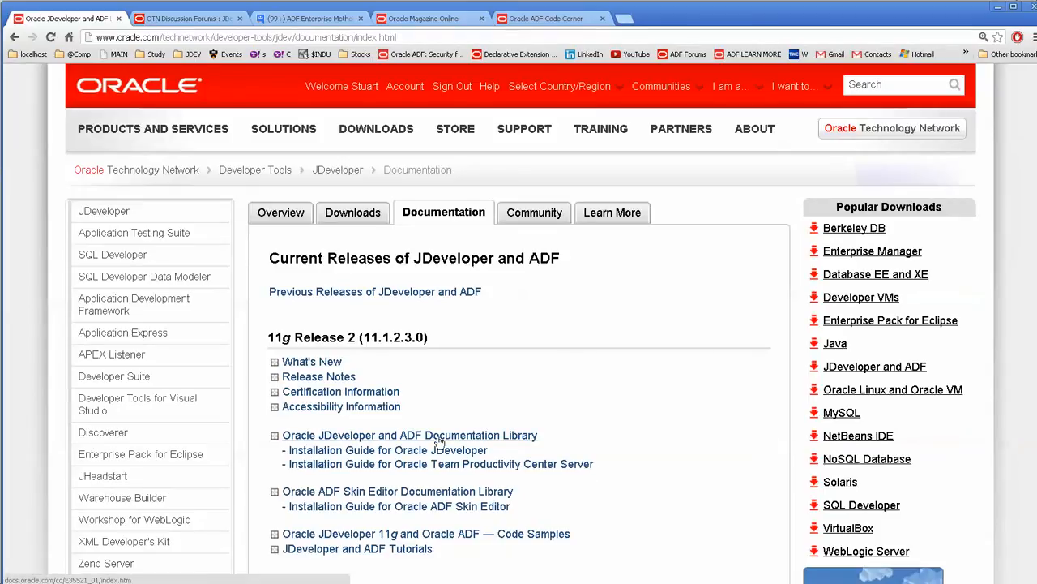
pyautogui.scroll(-3, 552, 501)
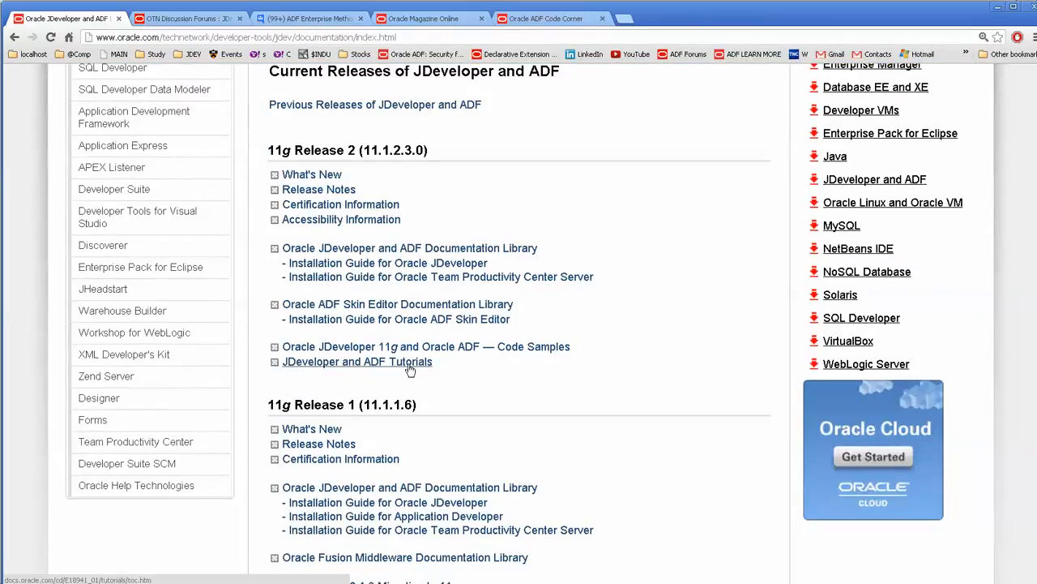
pyautogui.click(432, 247)
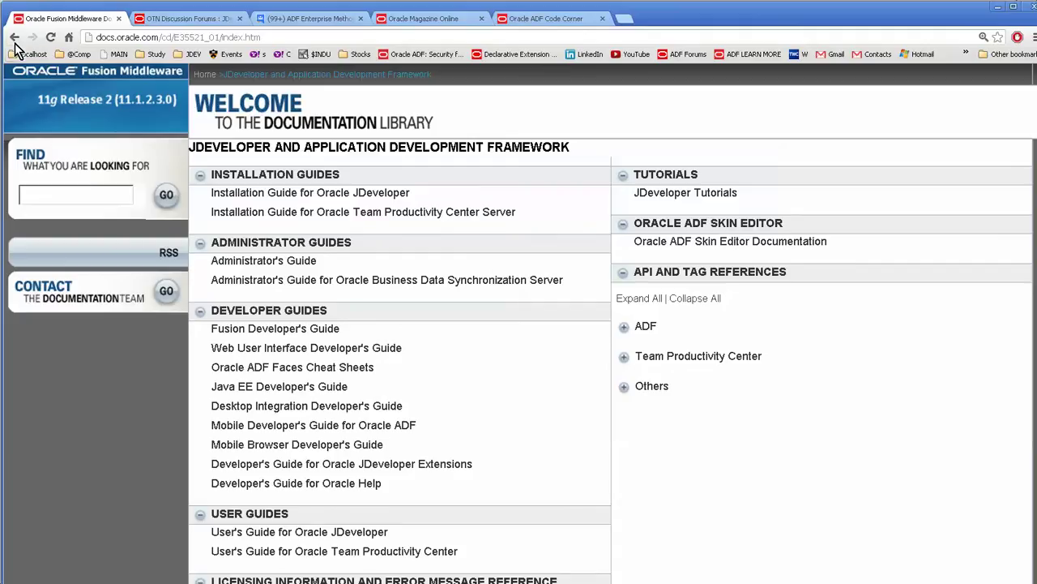
pyautogui.click(16, 37)
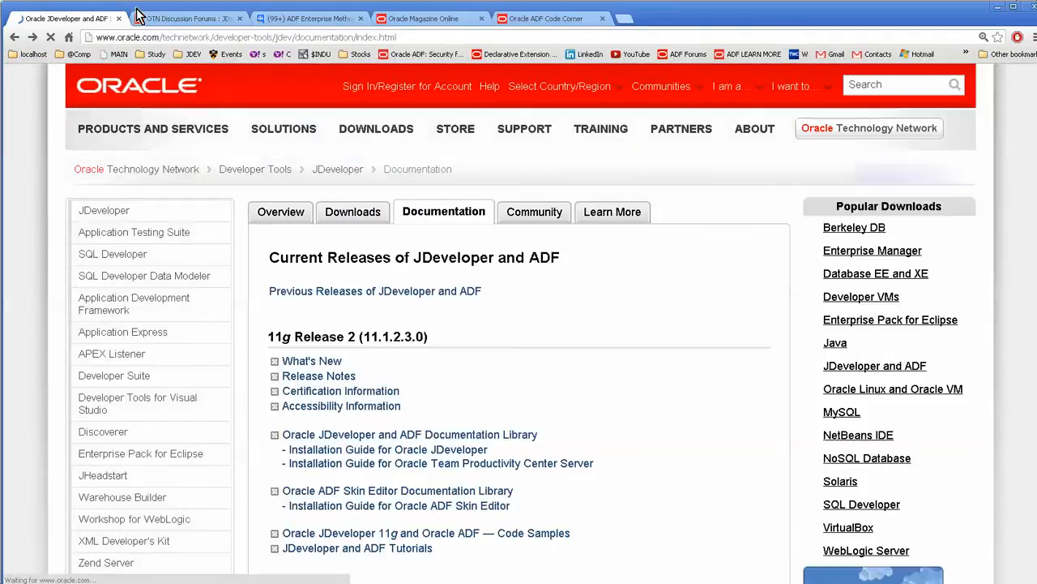
# Bring up the forum's 'Please read this before you post' announcement with its posting rules
pyautogui.click(138, 16)
pyautogui.scroll(-3, 302, 322)
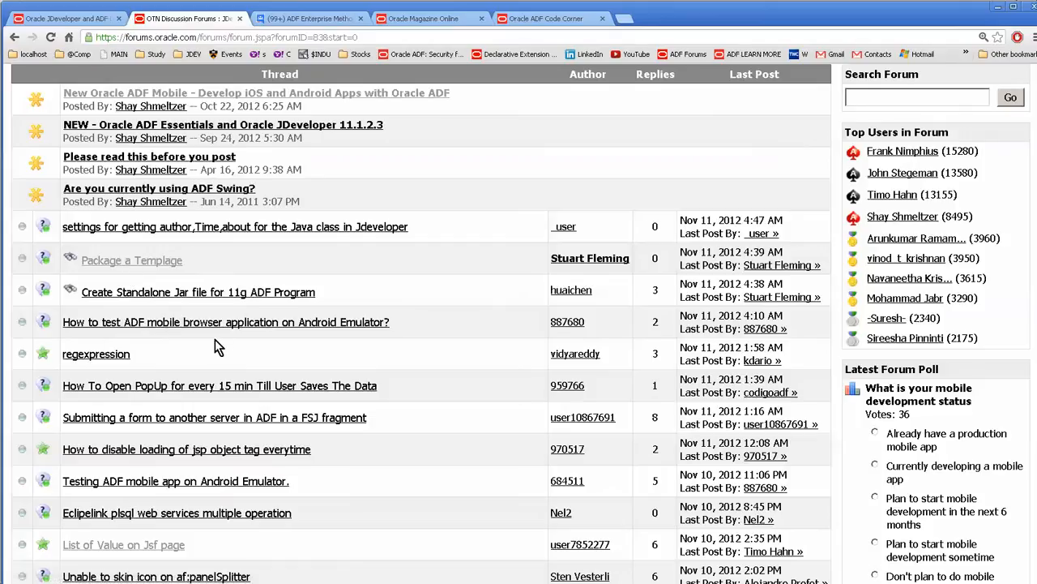
pyautogui.moveTo(445, 269); pyautogui.dragTo(669, 266)
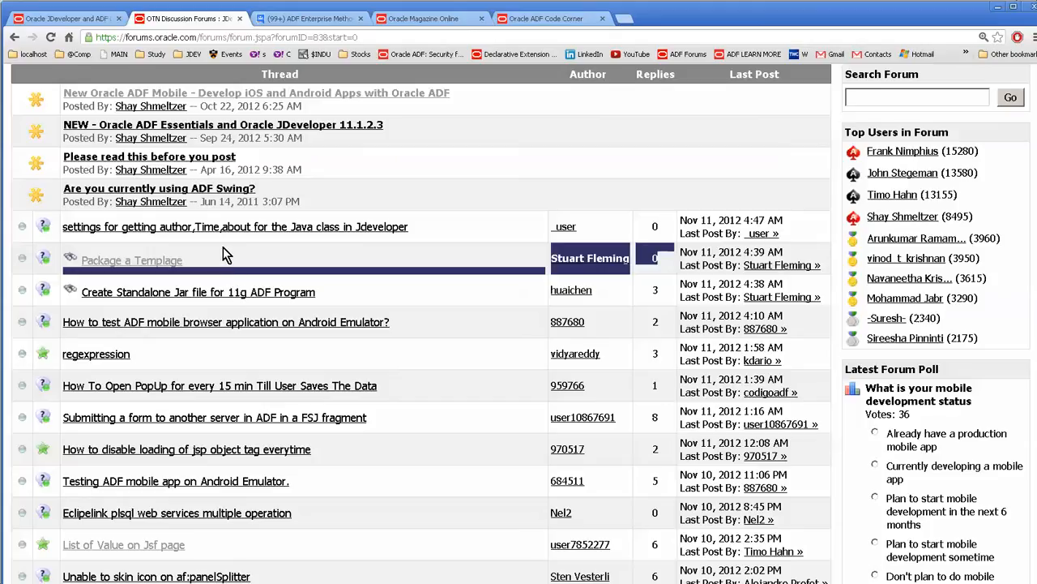
pyautogui.click(150, 156)
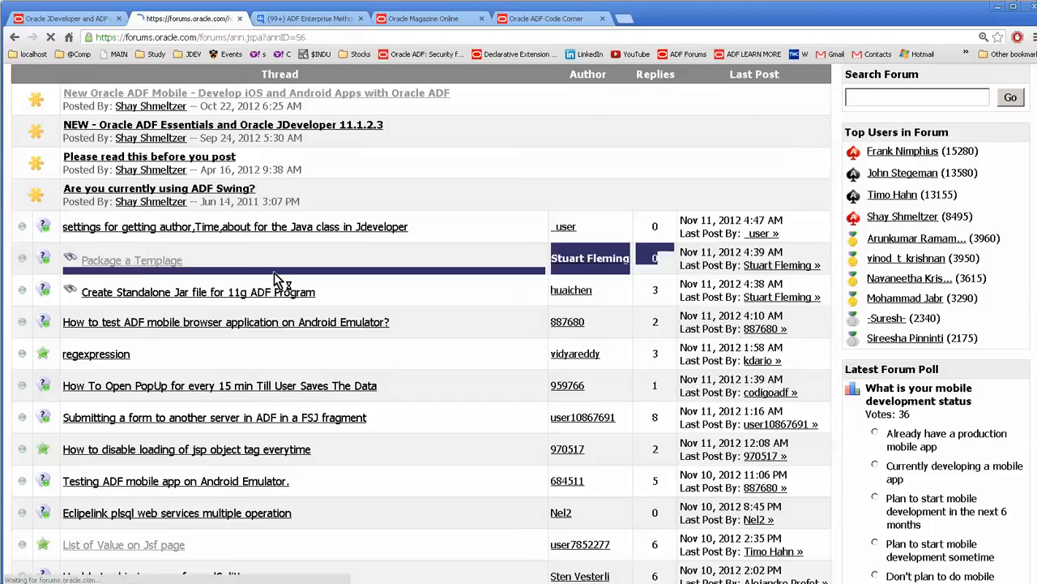
pyautogui.scroll(-3, 407, 412)
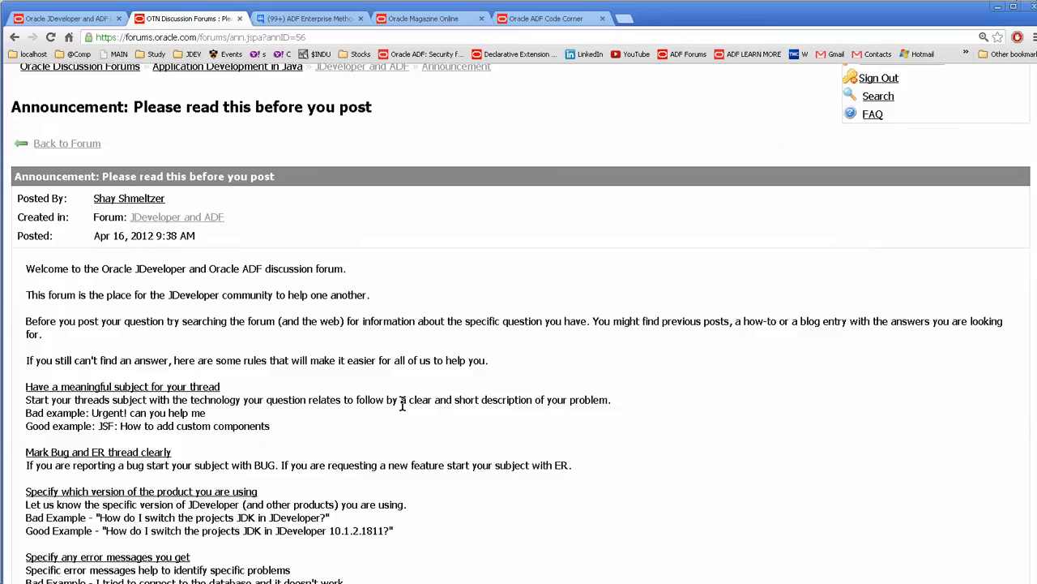
pyautogui.scroll(-3, 407, 412)
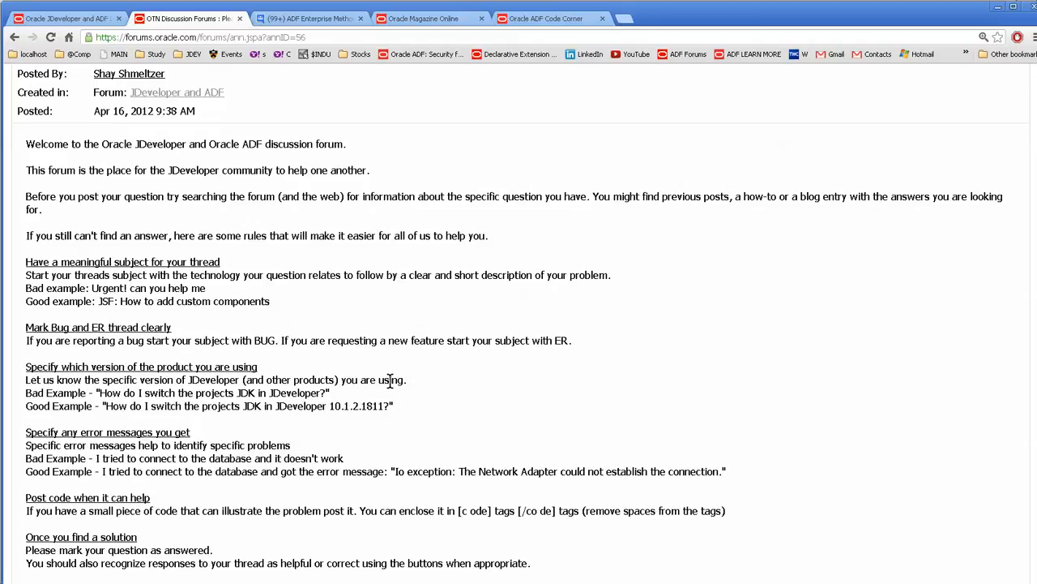
pyautogui.scroll(-1, 390, 381)
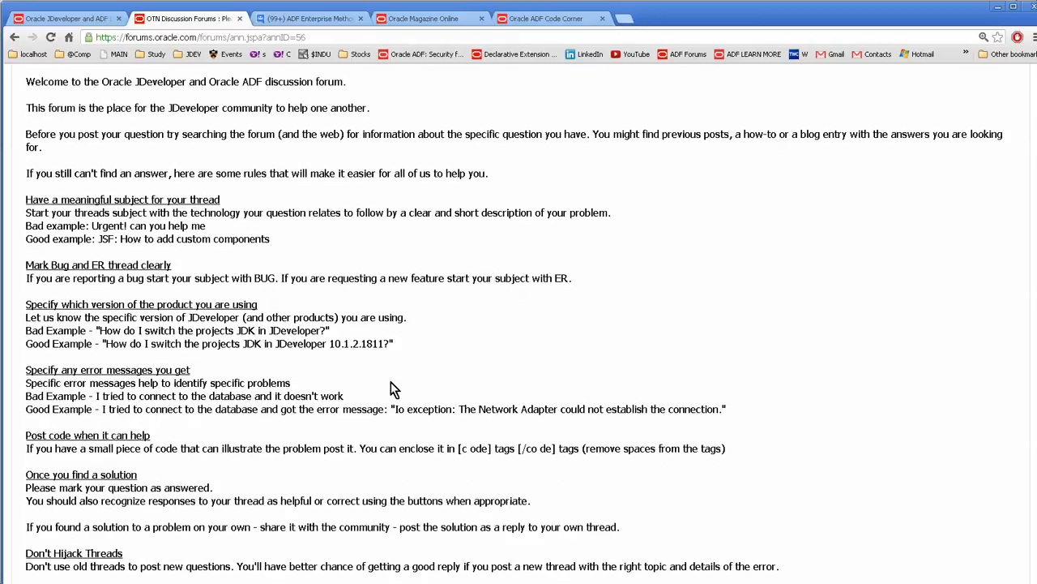
pyautogui.scroll(-1, 390, 382)
pyautogui.scroll(-1, 390, 380)
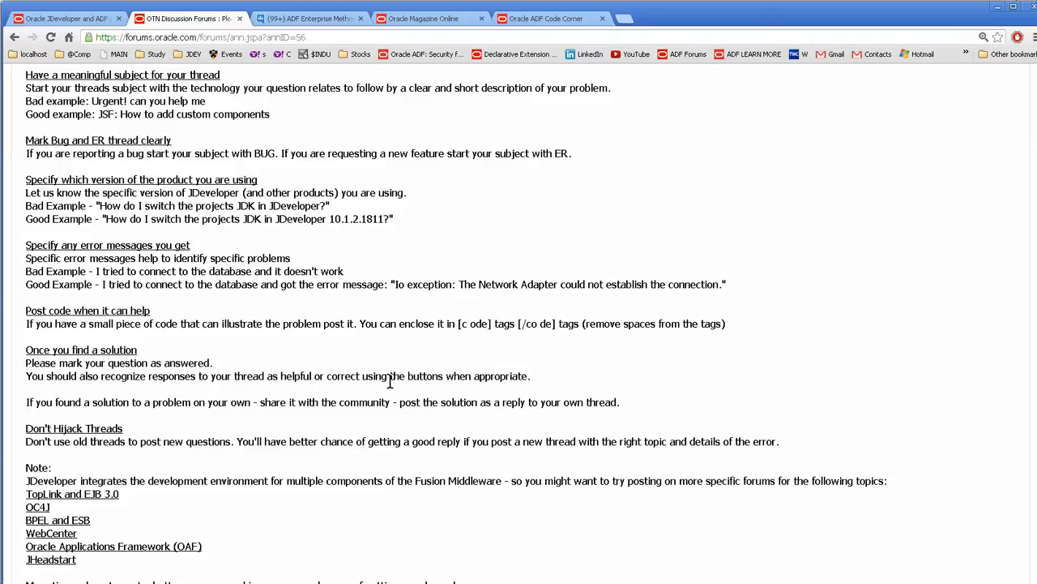
pyautogui.scroll(1, 390, 381)
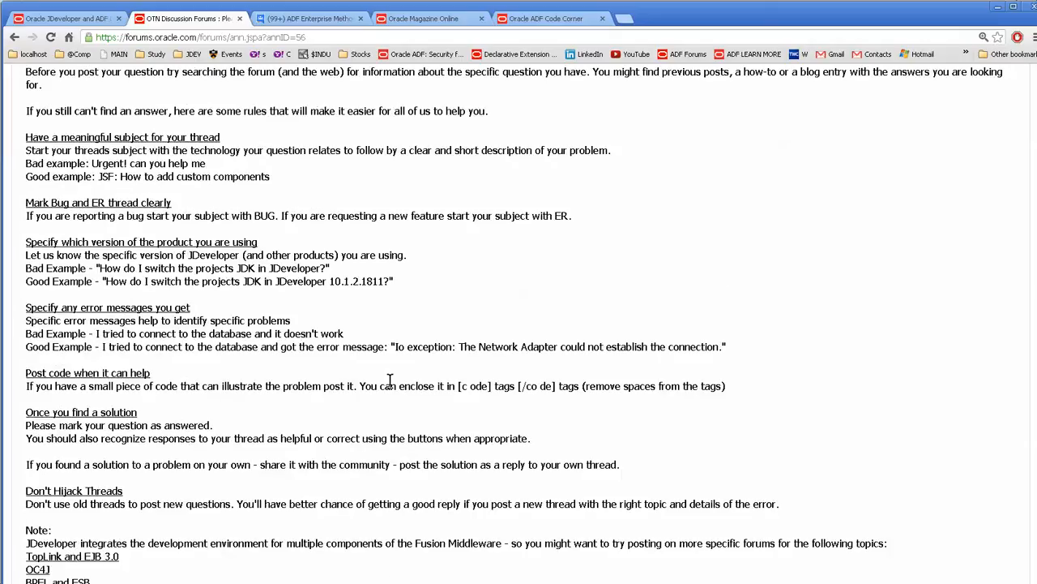
pyautogui.scroll(3, 374, 366)
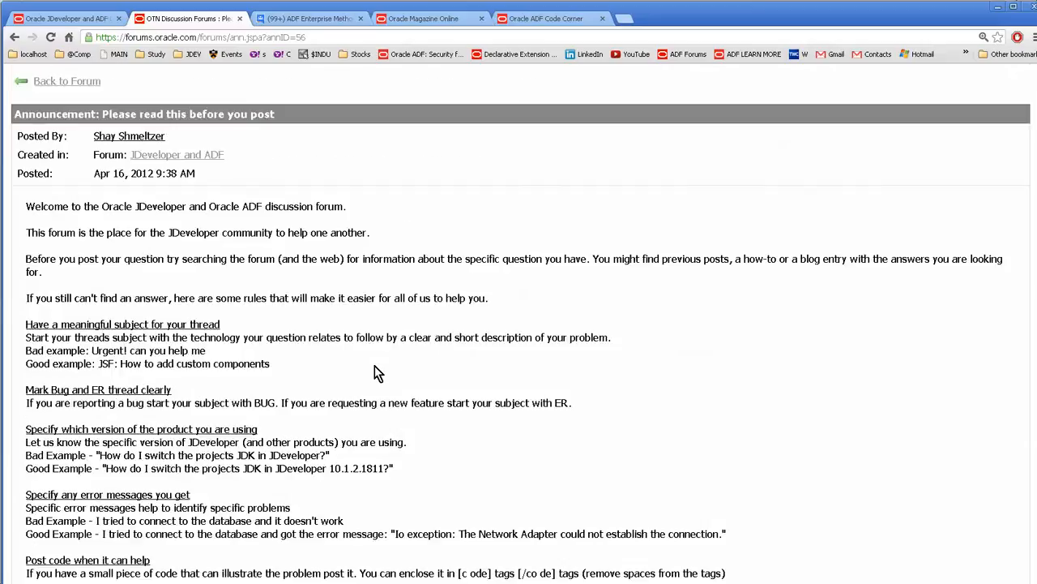
pyautogui.scroll(3, 395, 374)
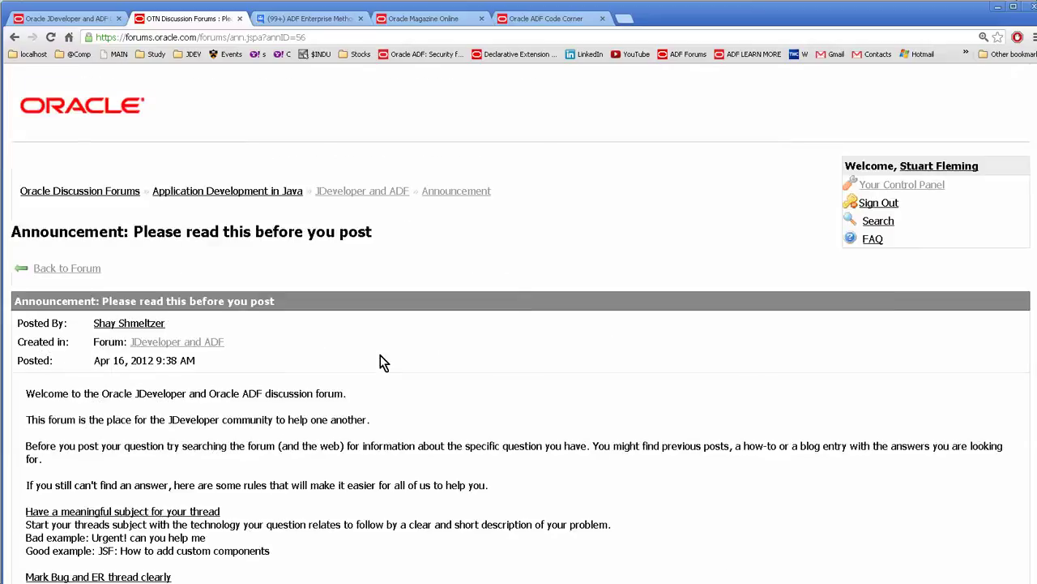
# Briefly revisit the documentation tab and come back to the forum announcement
pyautogui.click(69, 18)
pyautogui.click(186, 18)
pyautogui.scroll(-3, 330, 382)
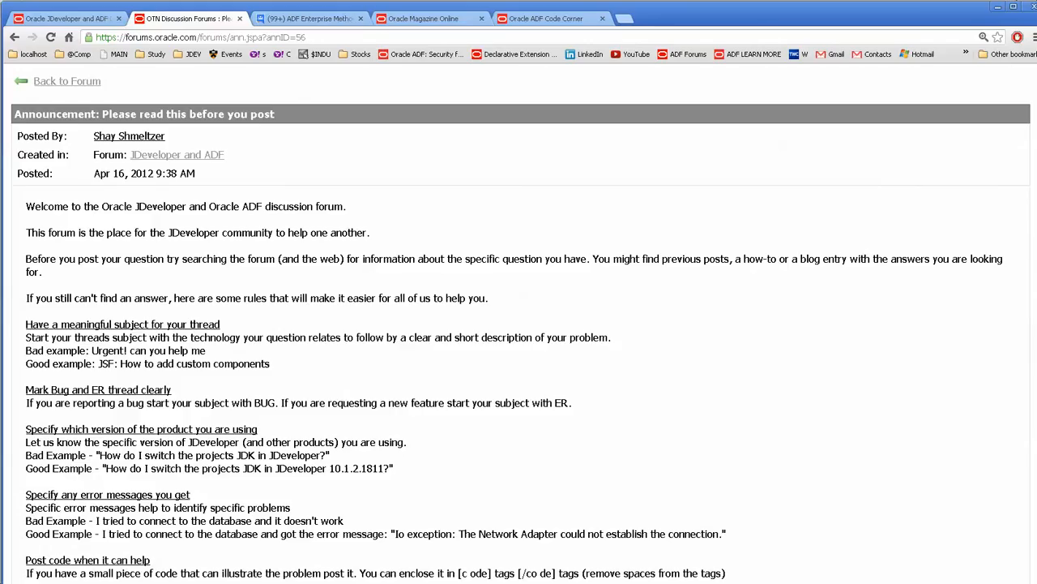
# View the ADF EMG group's topics, Oracle Magazine Online's home page, then ADF Code Corner
pyautogui.click(324, 20)
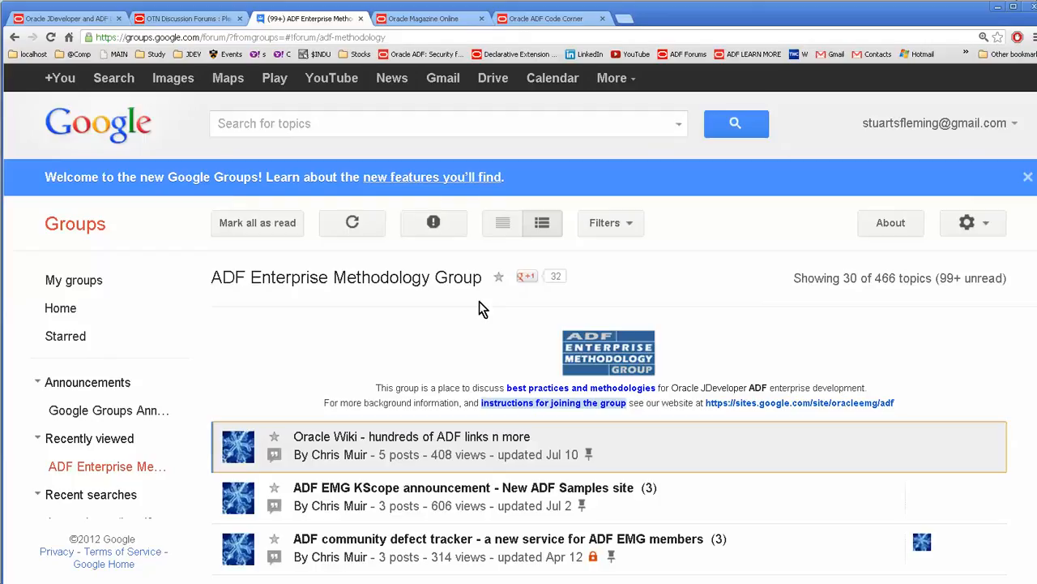
pyautogui.click(421, 18)
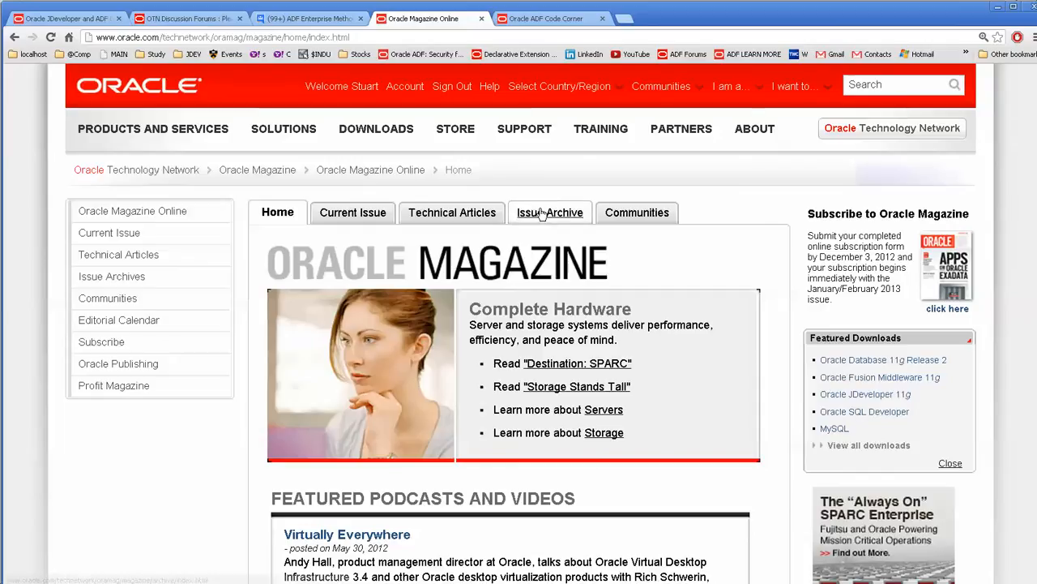
pyautogui.click(534, 19)
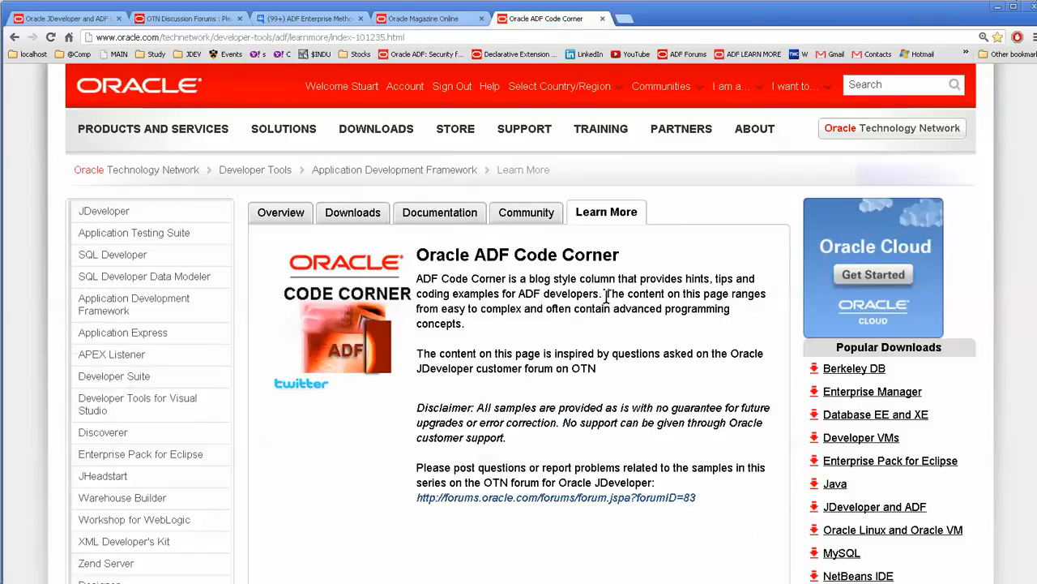
pyautogui.scroll(-1, 607, 298)
pyautogui.scroll(1, 606, 299)
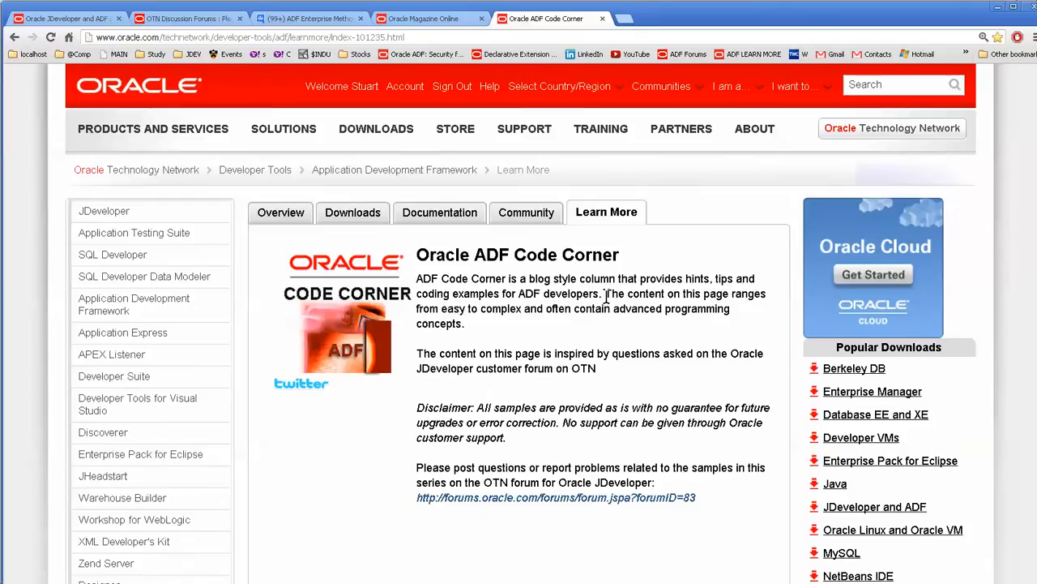
pyautogui.scroll(-1, 607, 299)
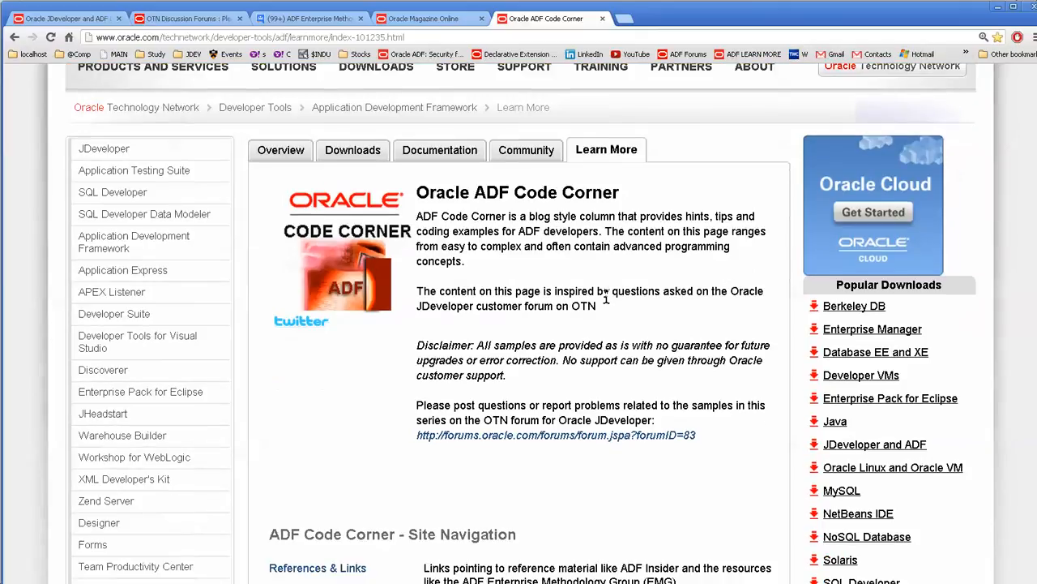
pyautogui.scroll(-3, 761, 403)
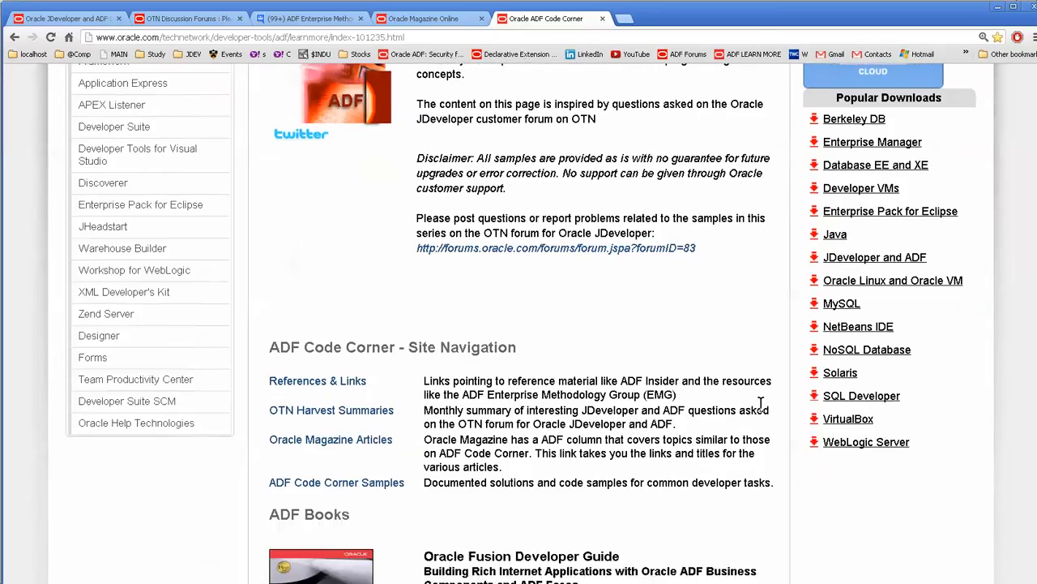
pyautogui.scroll(-3, 761, 404)
pyautogui.scroll(-2, 765, 412)
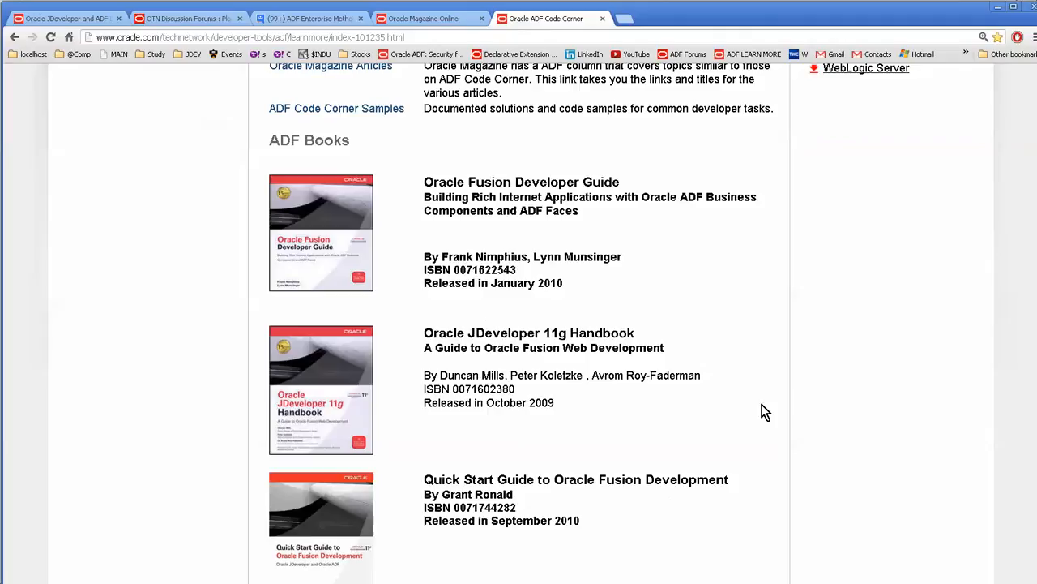
# Highlight the Oracle Fusion Developer Guide and JDeveloper 11g Handbook entries in the ADF Books list
pyautogui.moveTo(431, 181); pyautogui.dragTo(494, 210)
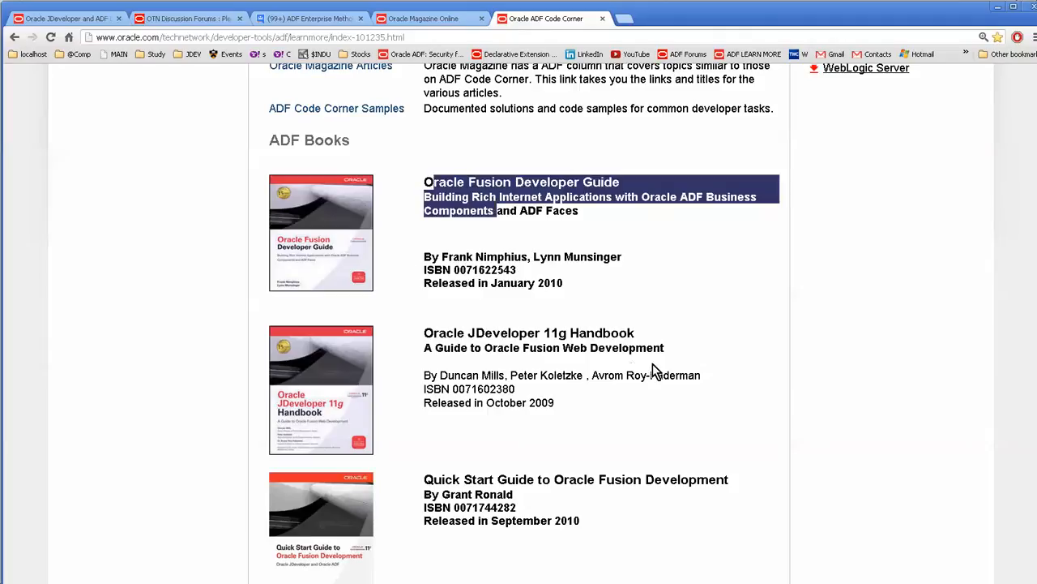
pyautogui.click(496, 333)
pyautogui.moveTo(497, 333); pyautogui.dragTo(523, 347)
pyautogui.scroll(-4, 738, 381)
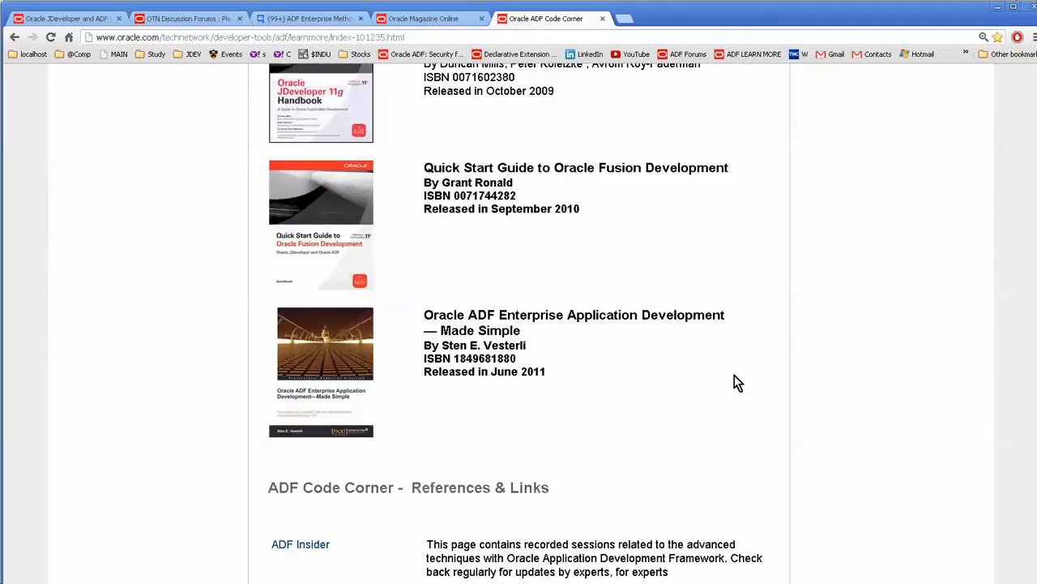
pyautogui.scroll(4, 738, 382)
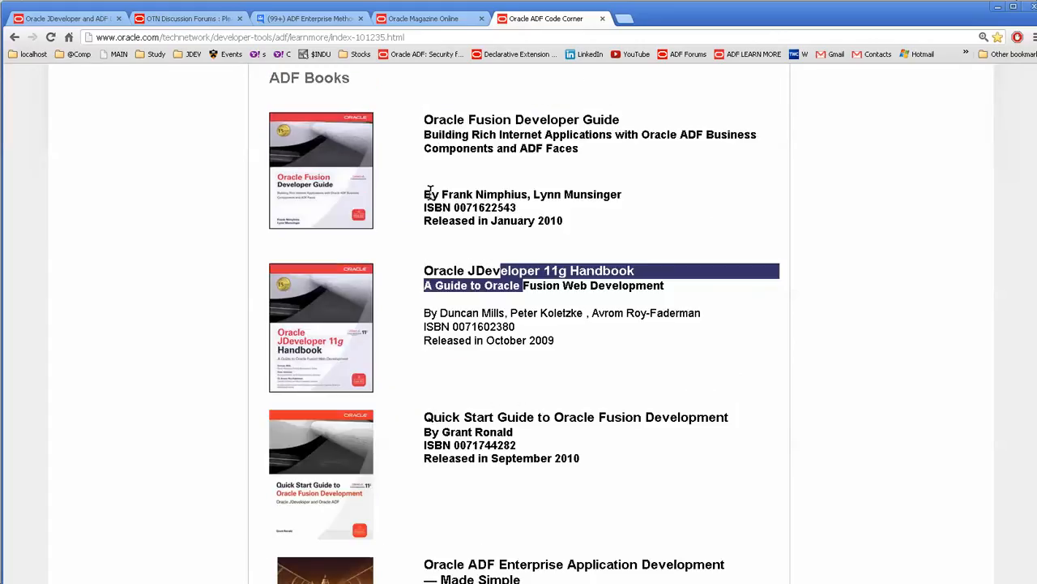
pyautogui.click(494, 123)
pyautogui.moveTo(494, 123); pyautogui.dragTo(519, 150)
pyautogui.moveTo(597, 256); pyautogui.dragTo(596, 313)
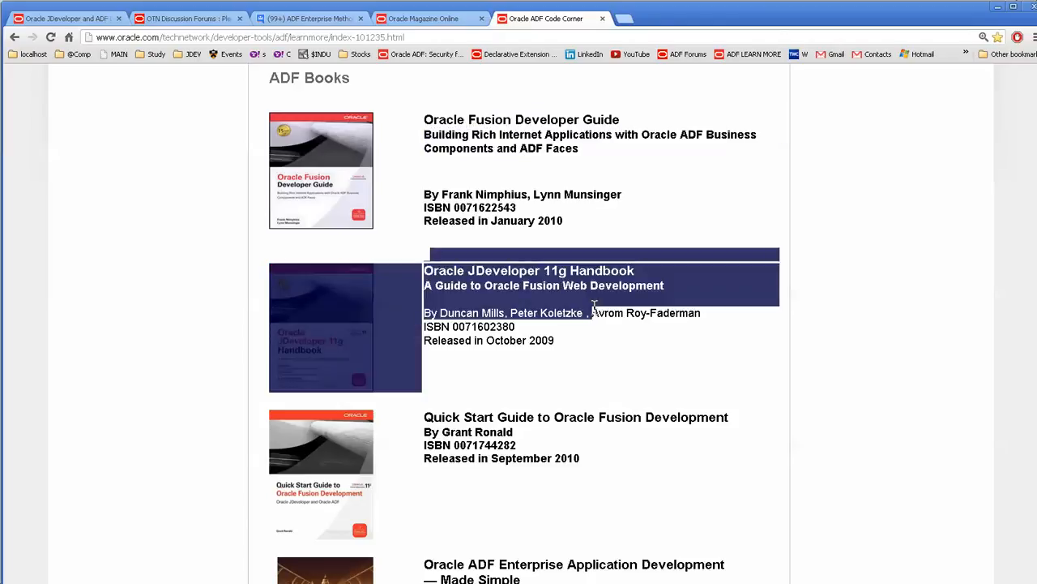
pyautogui.click(616, 375)
pyautogui.scroll(-4, 642, 359)
pyautogui.scroll(-1, 641, 358)
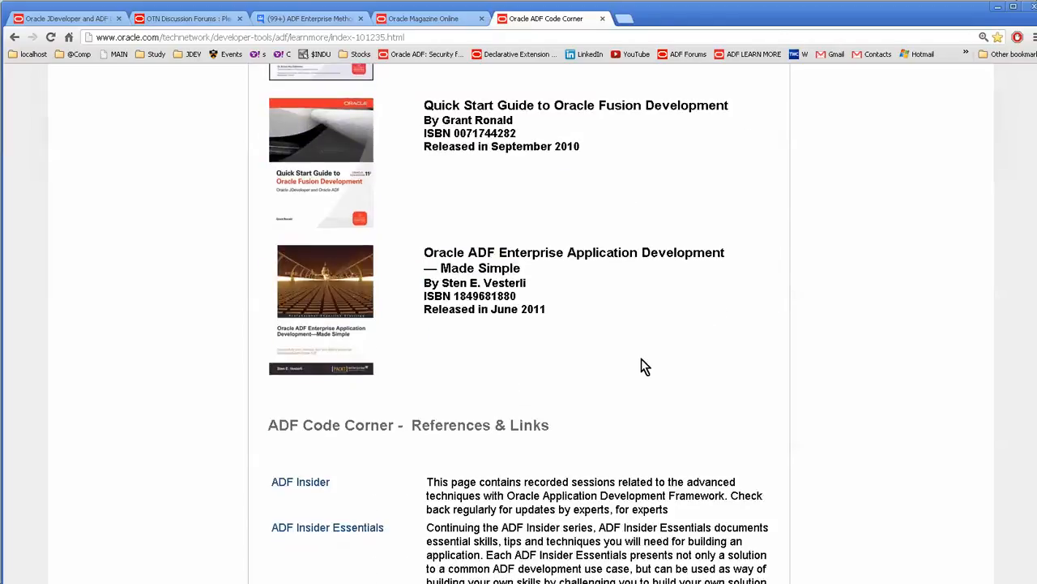
pyautogui.scroll(-4, 641, 358)
pyautogui.scroll(-3, 641, 358)
pyautogui.scroll(-4, 641, 358)
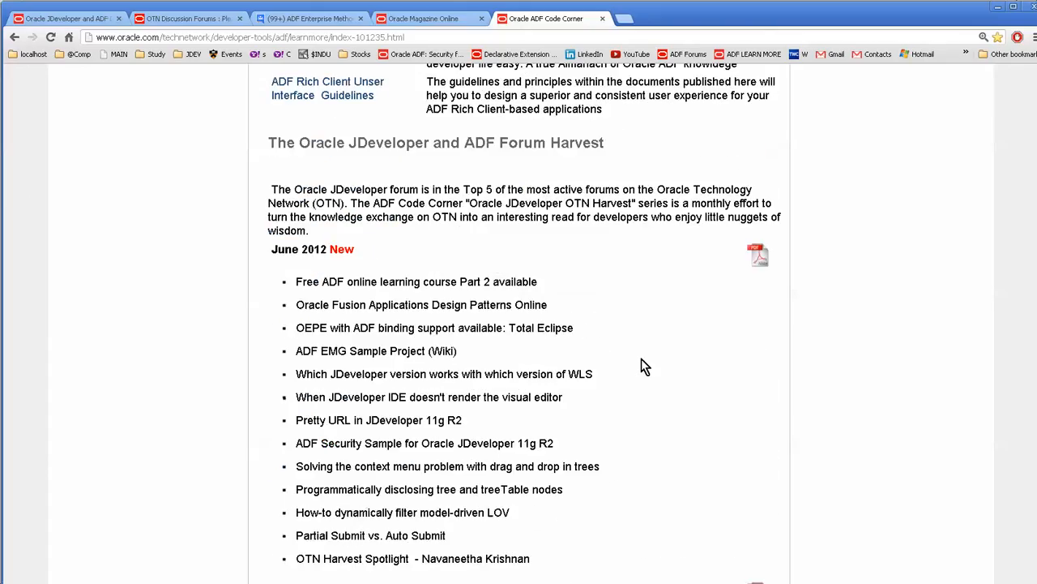
pyautogui.scroll(-1, 641, 358)
pyautogui.scroll(-3, 641, 358)
pyautogui.scroll(-3, 641, 358)
pyautogui.scroll(-1, 641, 359)
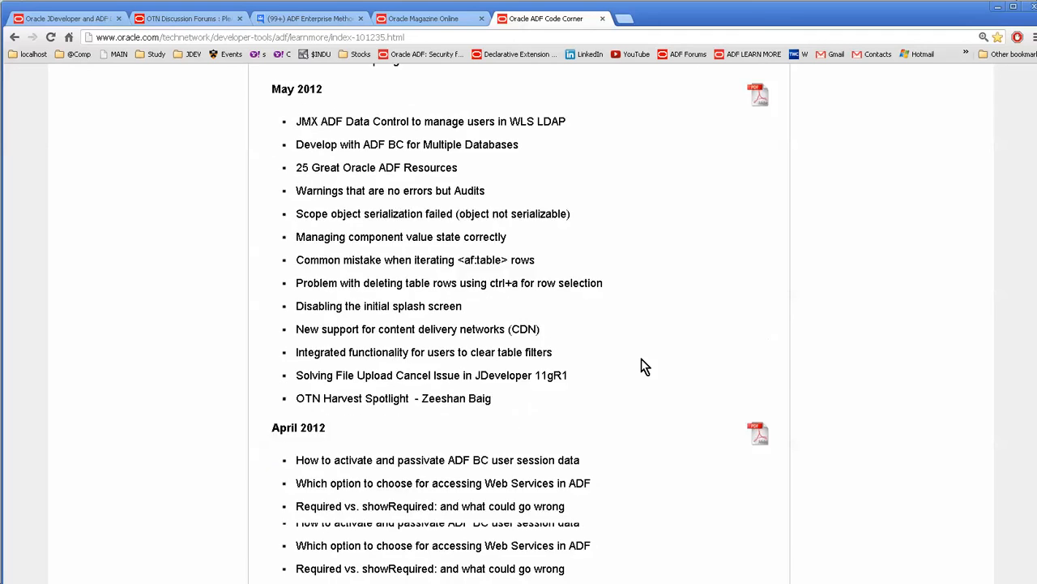
pyautogui.scroll(-3, 641, 359)
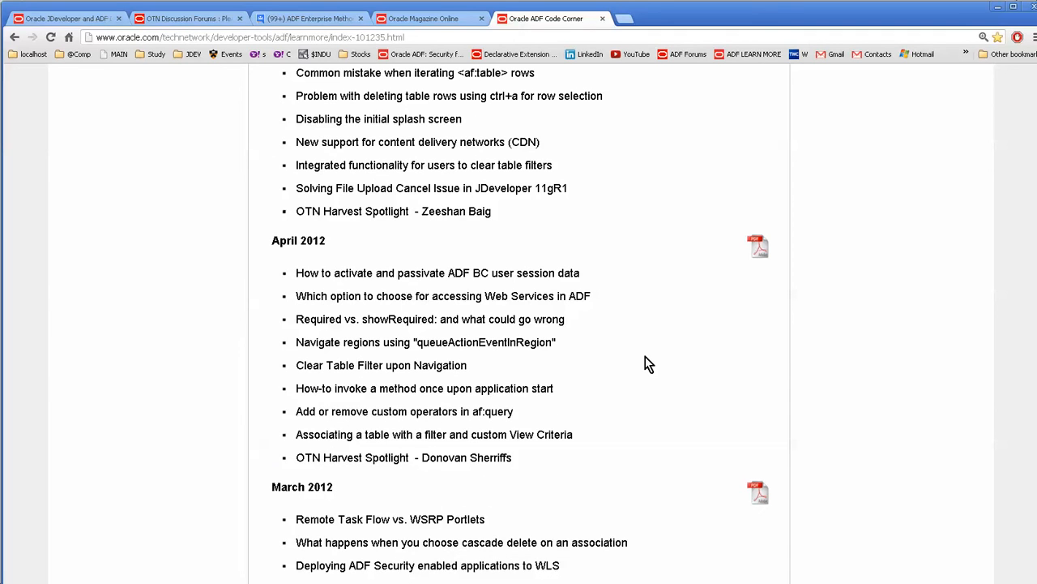
pyautogui.scroll(-3, 648, 364)
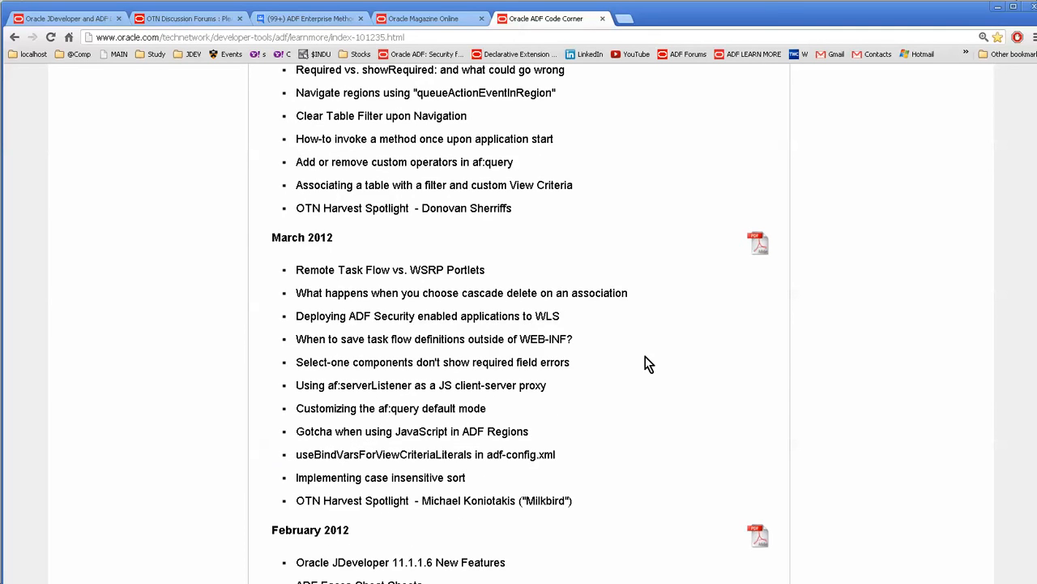
pyautogui.scroll(8, 649, 364)
pyautogui.scroll(8, 649, 364)
pyautogui.scroll(8, 641, 357)
pyautogui.scroll(3, 632, 325)
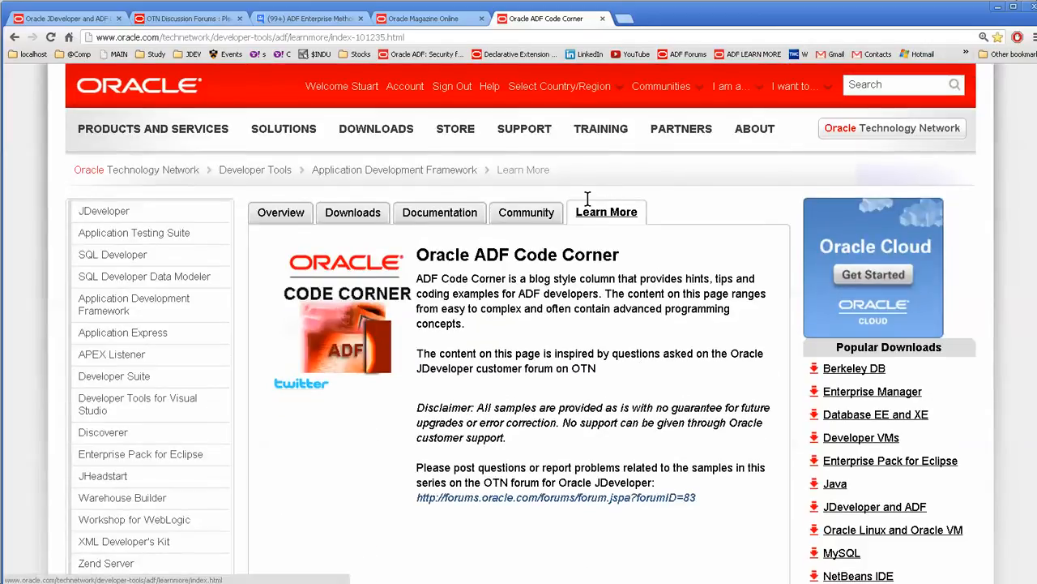
pyautogui.moveTo(496, 169); pyautogui.dragTo(567, 174)
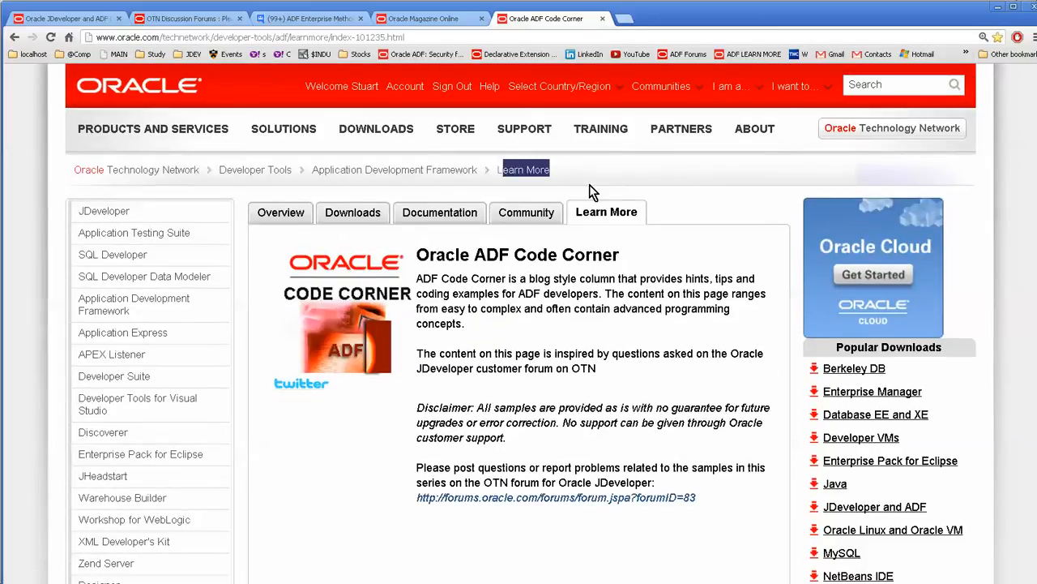